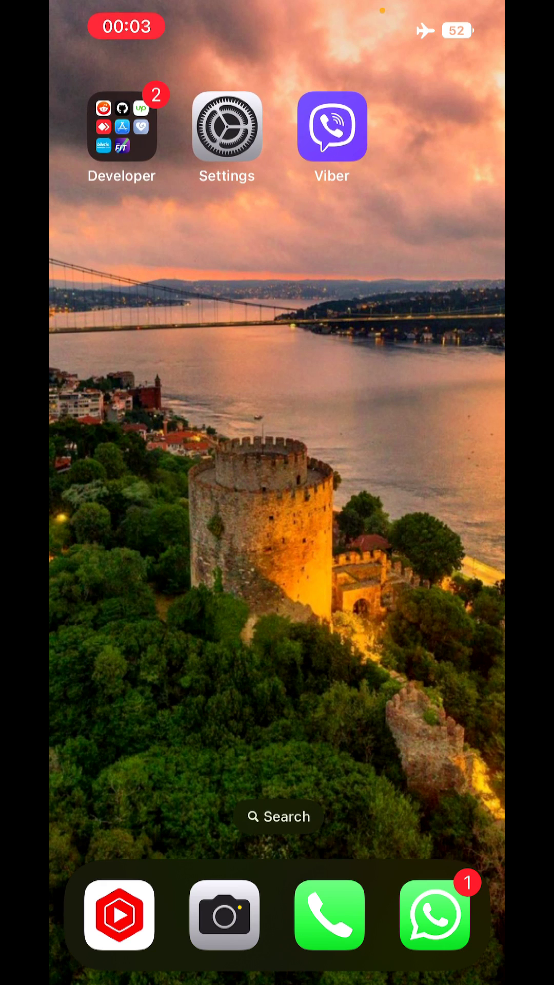
Step: Go from the Settings app to the Phone settings page
{"action": "left_click", "coordinate": [223, 125]}
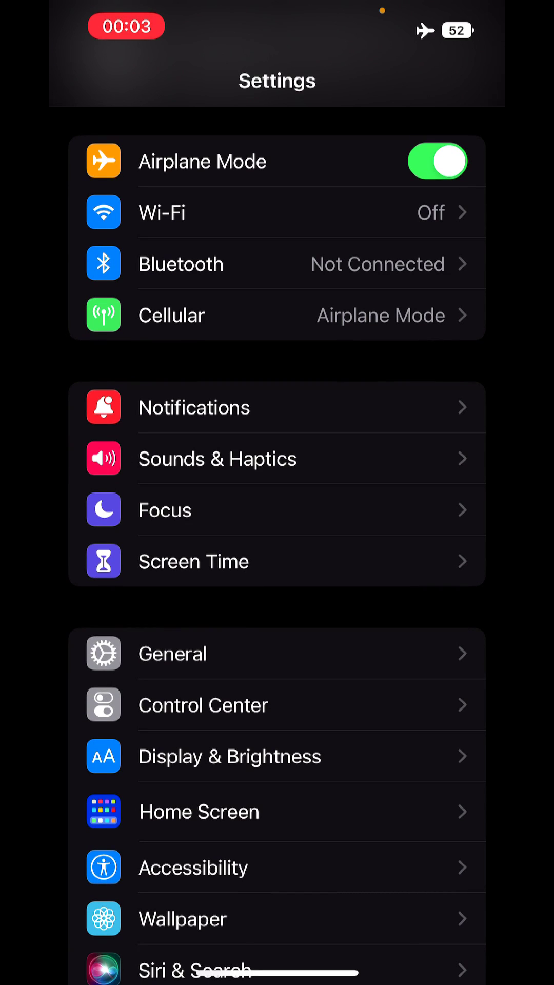
{"action": "scroll", "coordinate": [277, 539], "scroll_direction": "down", "scroll_amount": 2}
{"action": "scroll", "coordinate": [277, 538], "scroll_direction": "down", "scroll_amount": 3}
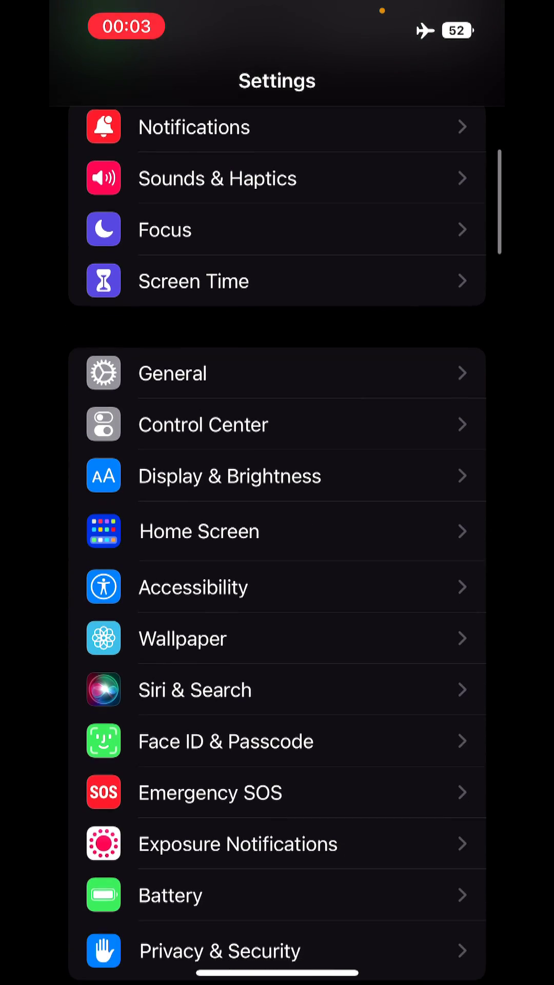
{"action": "scroll", "coordinate": [277, 539], "scroll_direction": "down", "scroll_amount": 5}
{"action": "scroll", "coordinate": [277, 539], "scroll_direction": "down", "scroll_amount": 5}
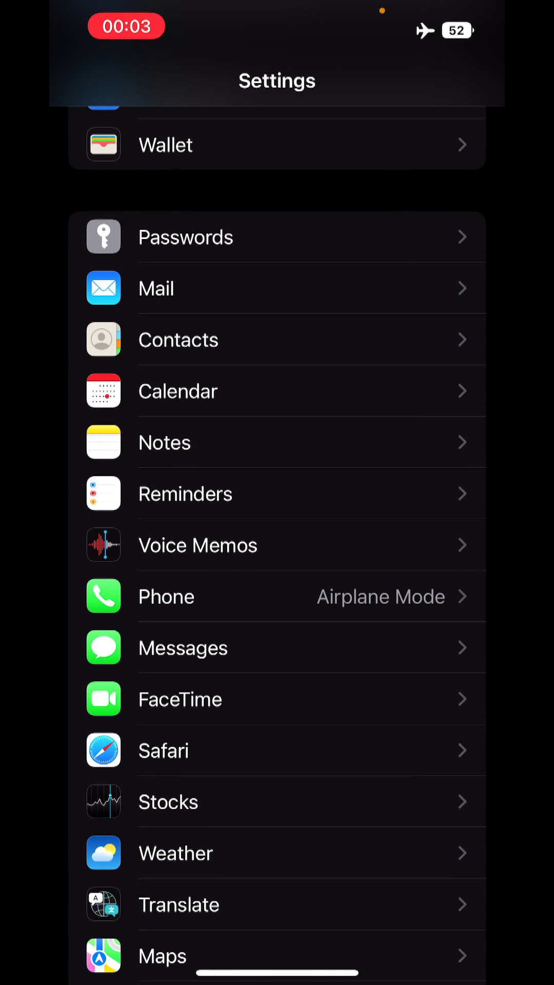
{"action": "left_click", "coordinate": [231, 596]}
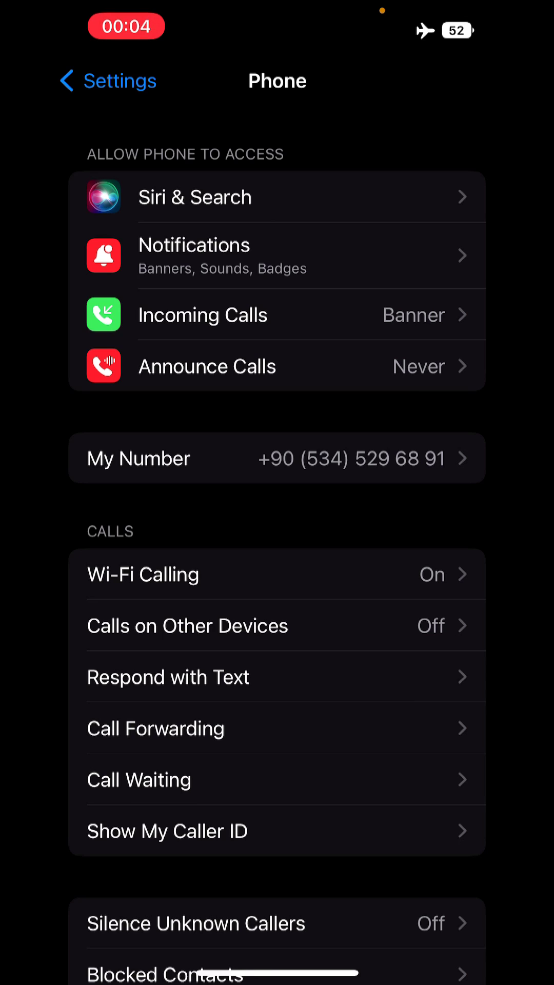
Step: Switch Wi-Fi Calling on This iPhone off on the Wi-Fi Calling page
{"action": "left_click", "coordinate": [143, 574]}
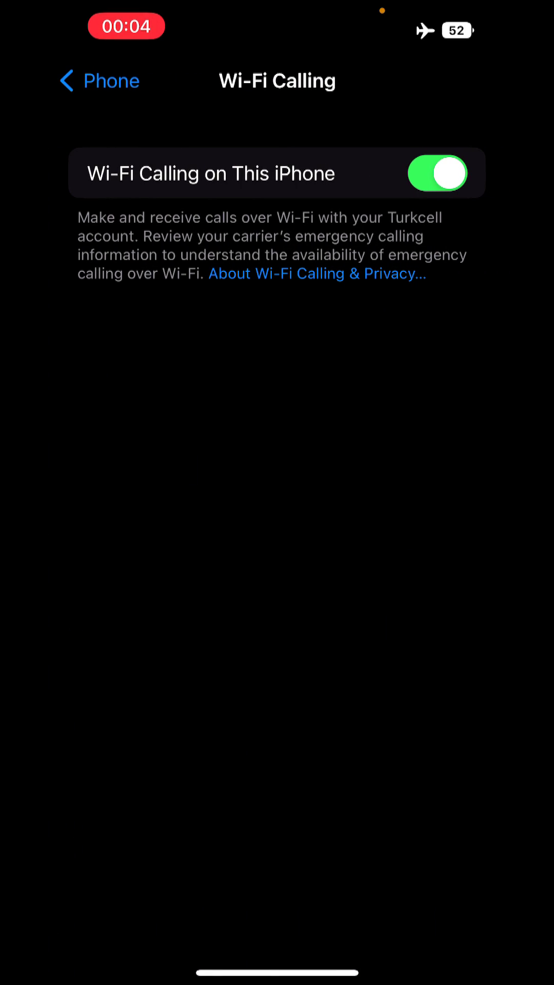
{"action": "left_click", "coordinate": [437, 172]}
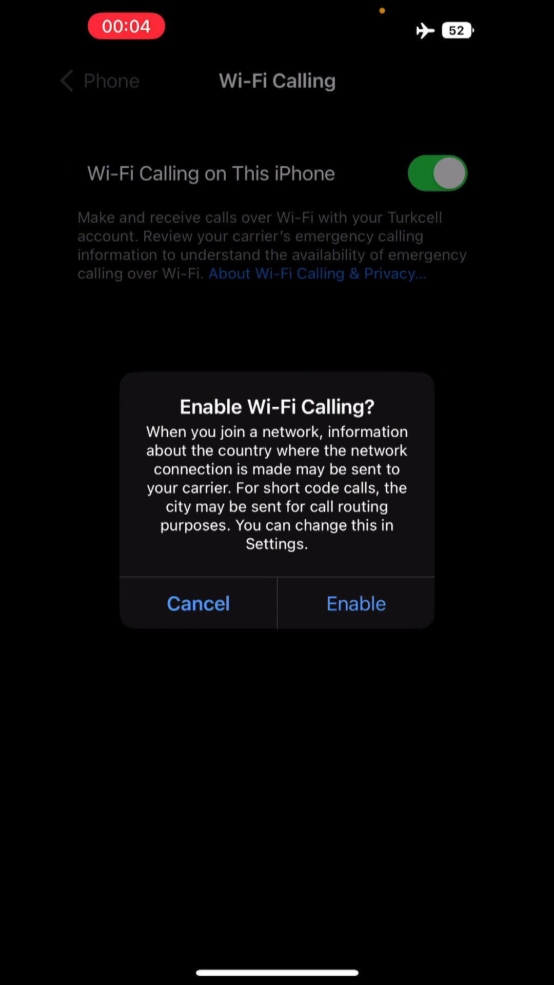
Step: Accept the 'Enable Wi-Fi Calling?' alert with Enable, restoring Wi-Fi Calling on This iPhone
{"action": "left_click", "coordinate": [355, 603]}
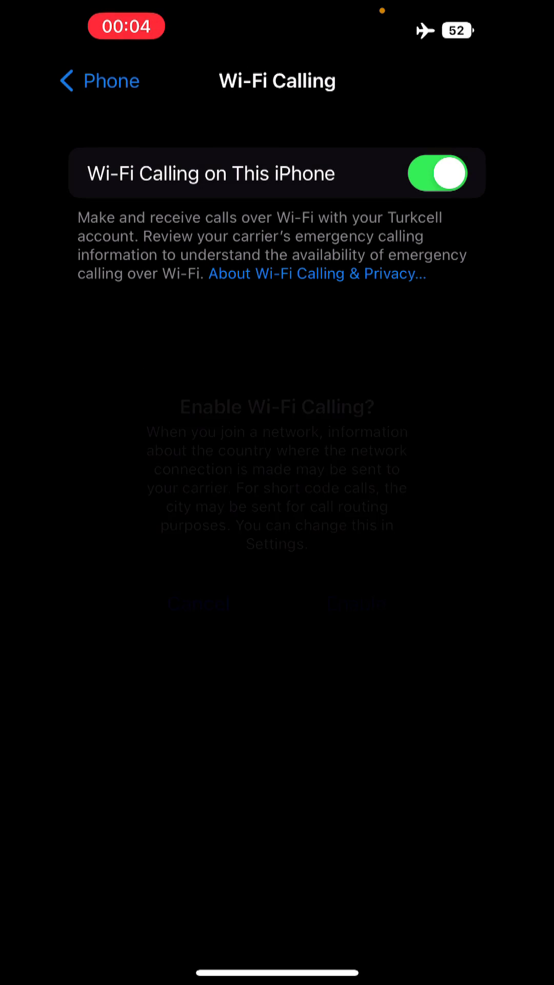